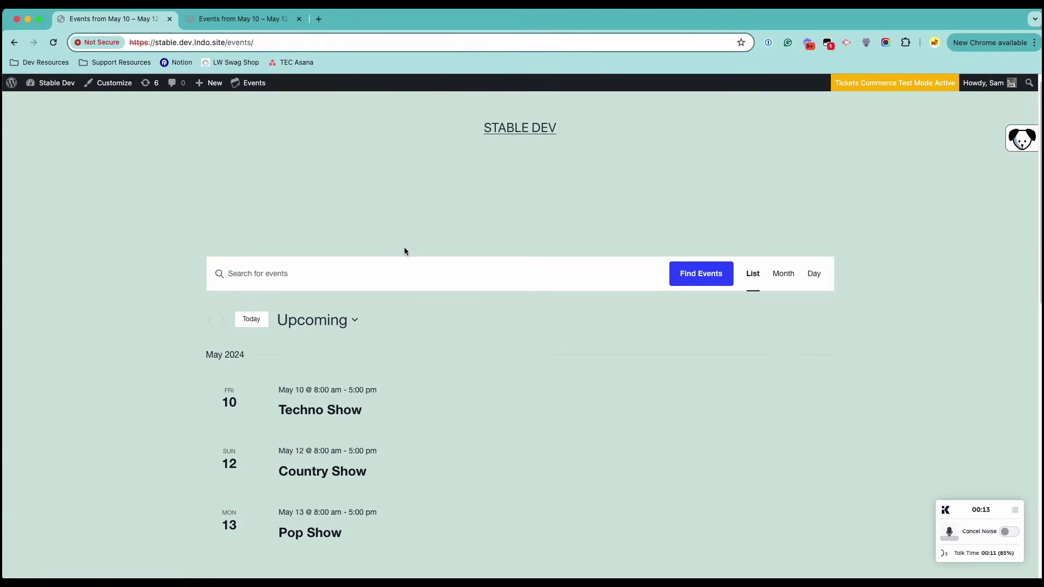
scroll(400, 261, "down", 3)
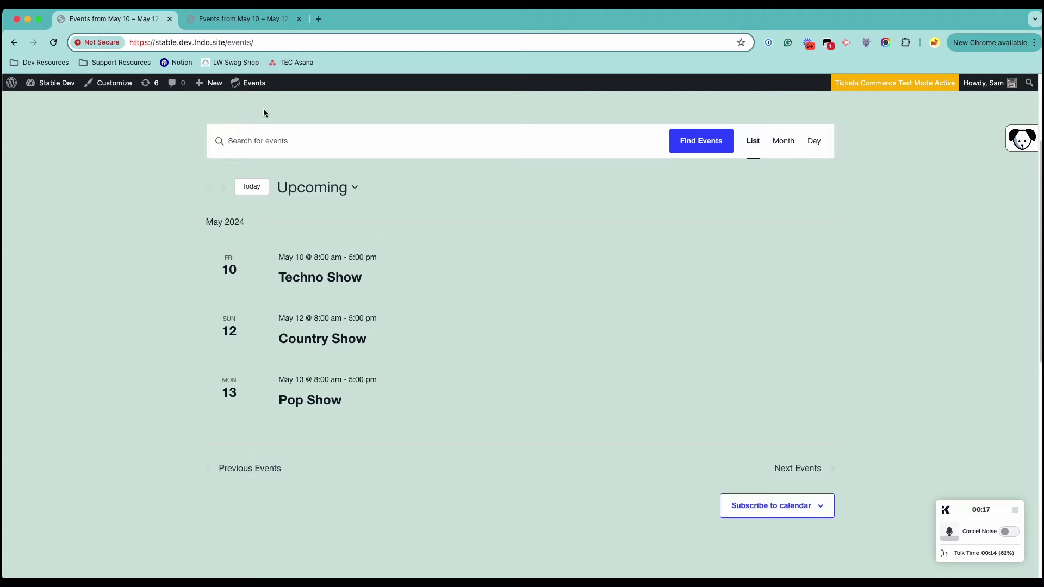
Step: Open the-events-calendar's src/views/v2/list/event/title.php template and select all its code
key("super+Tab")
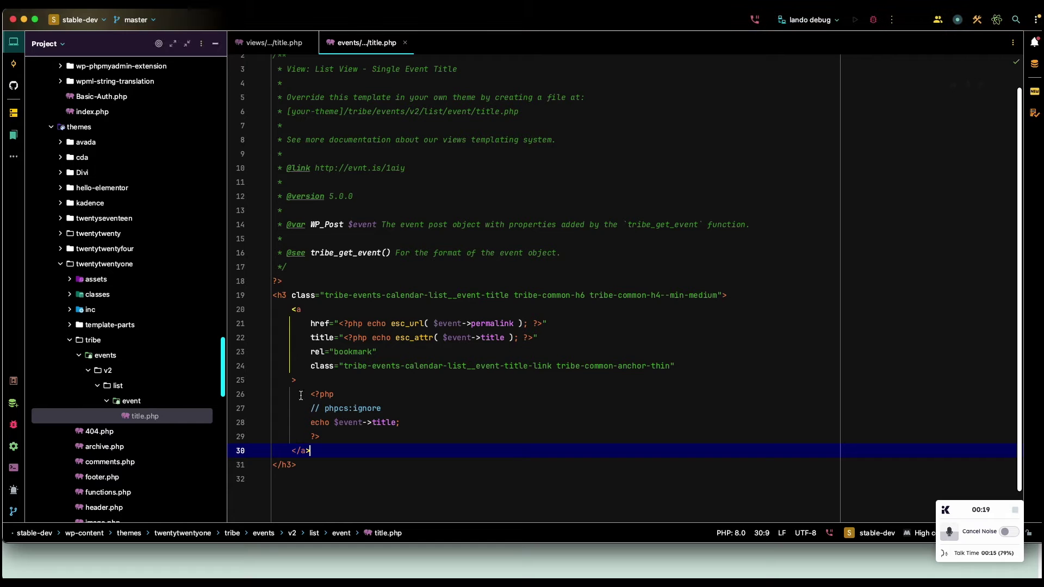
left_click(410, 54)
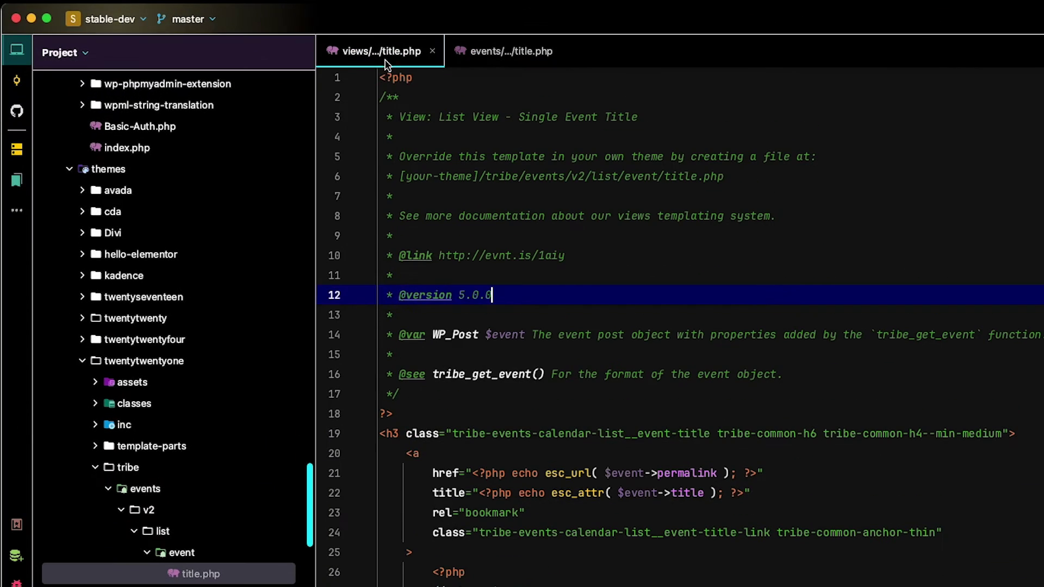
scroll(132, 182, "up", 10)
scroll(137, 185, "up", 10)
scroll(134, 184, "up", 5)
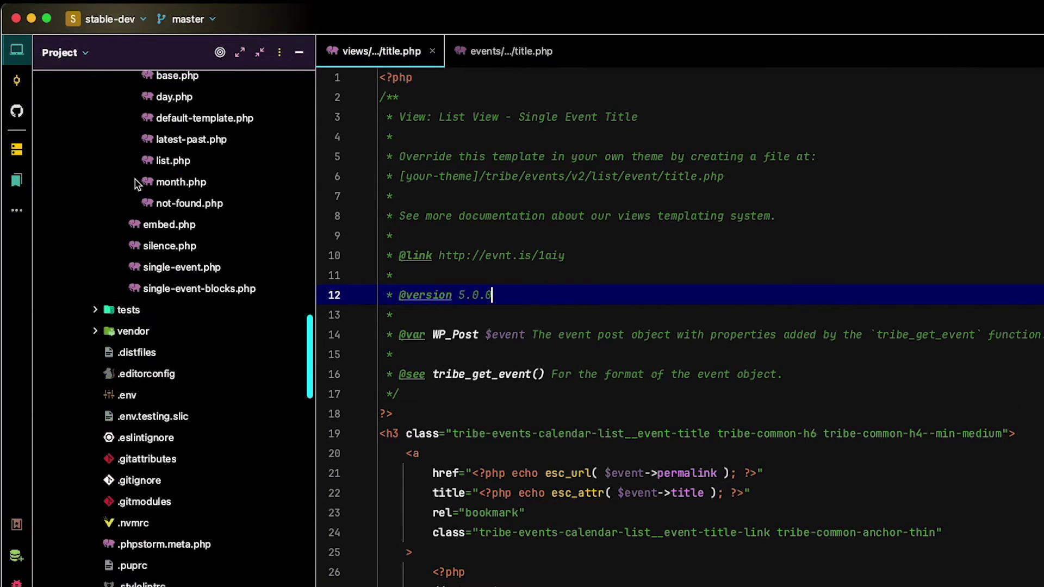
scroll(135, 184, "up", 5)
scroll(135, 184, "up", 3)
scroll(134, 184, "up", 1)
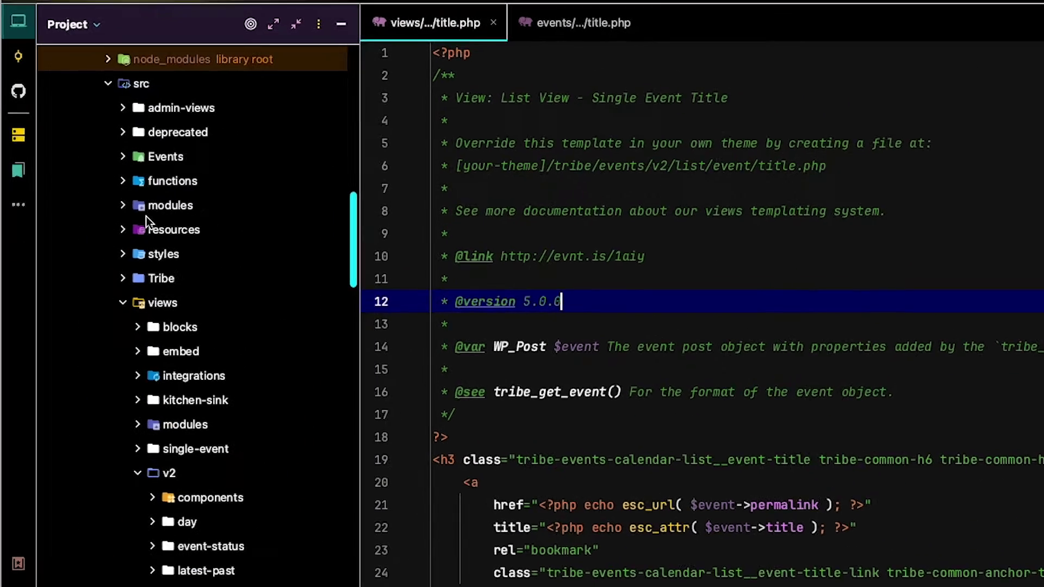
scroll(143, 176, "up", 2)
scroll(143, 175, "up", 3)
scroll(145, 178, "up", 5)
scroll(143, 178, "up", 1)
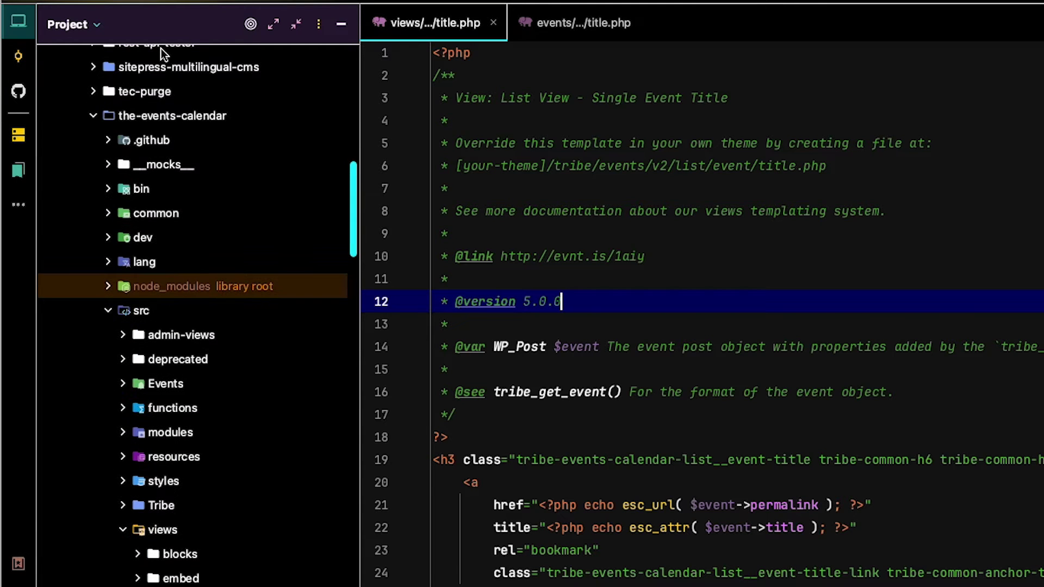
left_click(177, 114)
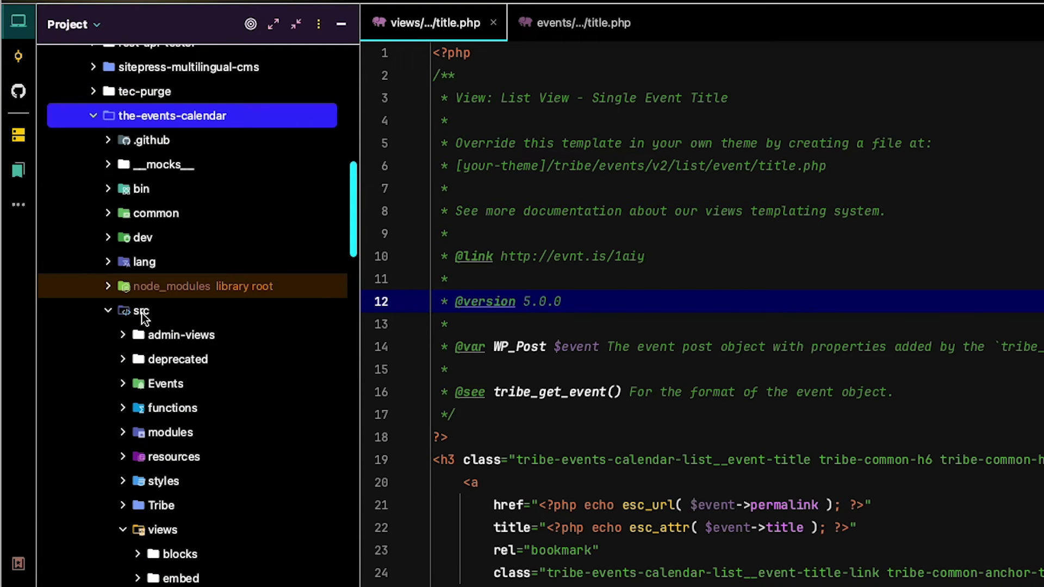
left_click(90, 311)
left_click(181, 295)
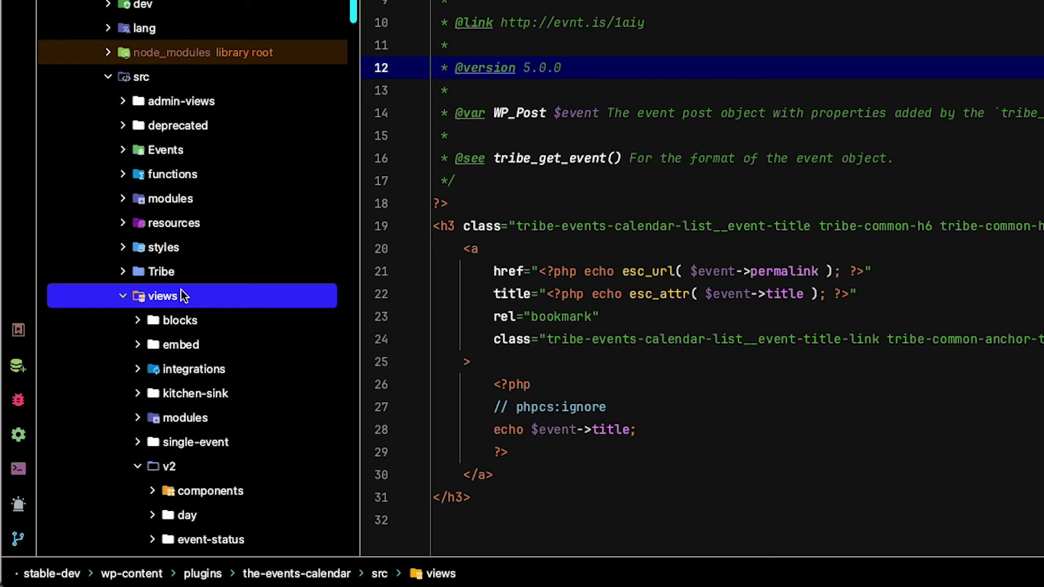
scroll(182, 291, "down", 1)
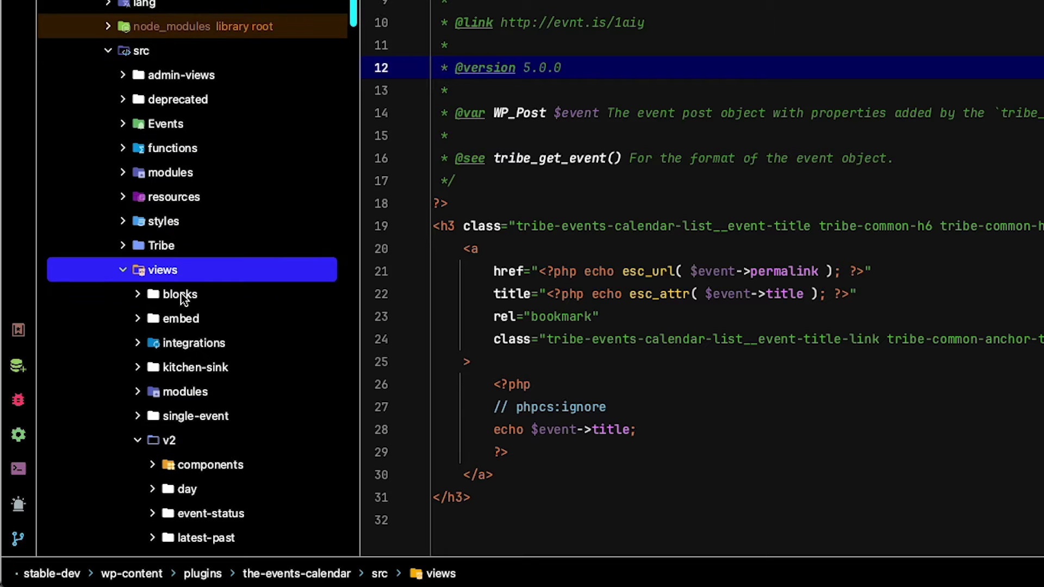
scroll(185, 306, "down", 3)
left_click(189, 370)
scroll(188, 372, "down", 3)
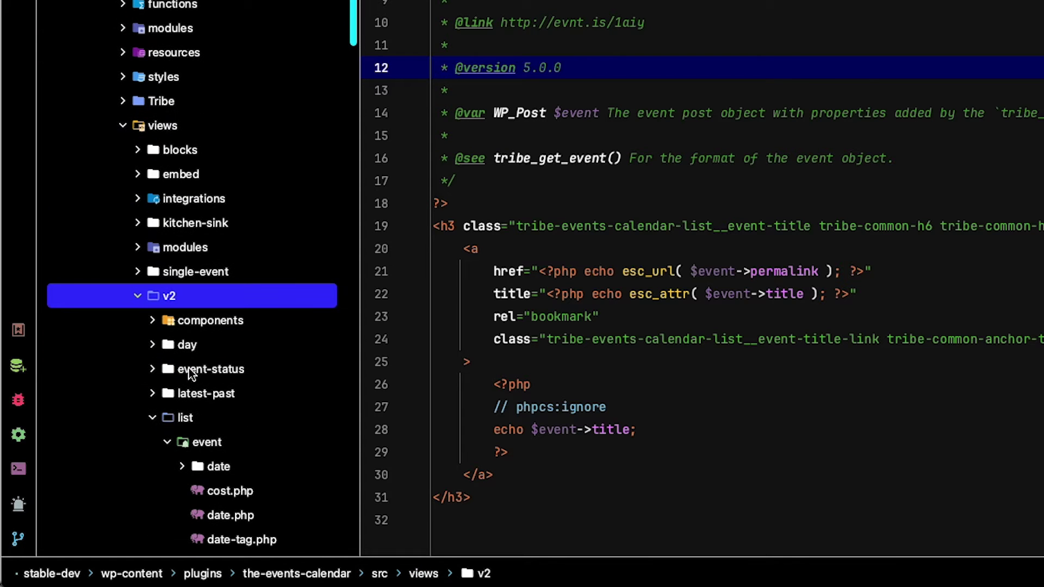
left_click(187, 419)
left_click(205, 441)
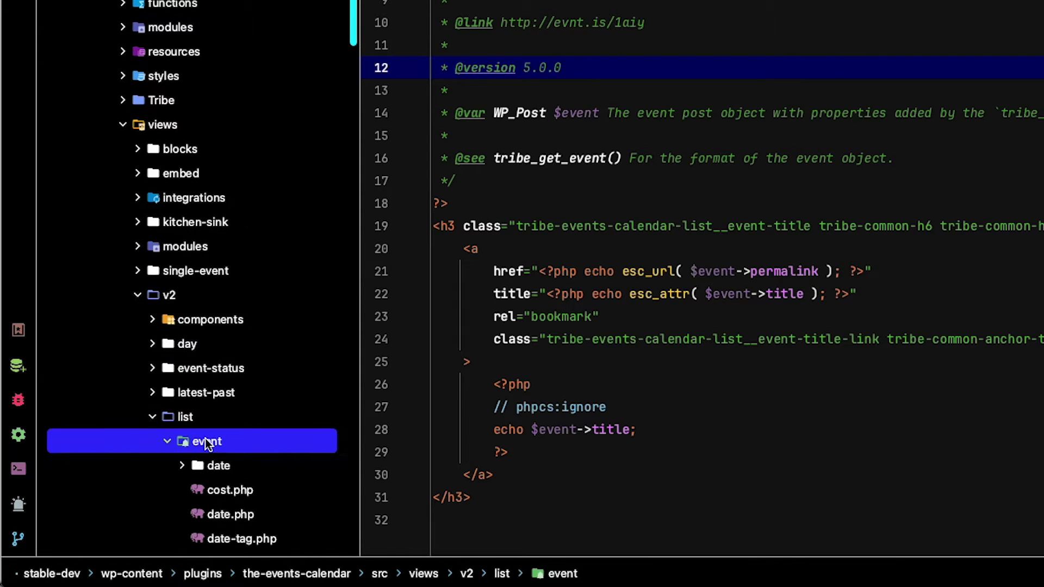
scroll(209, 445, "down", 3)
scroll(209, 447, "down", 2)
left_click(228, 472)
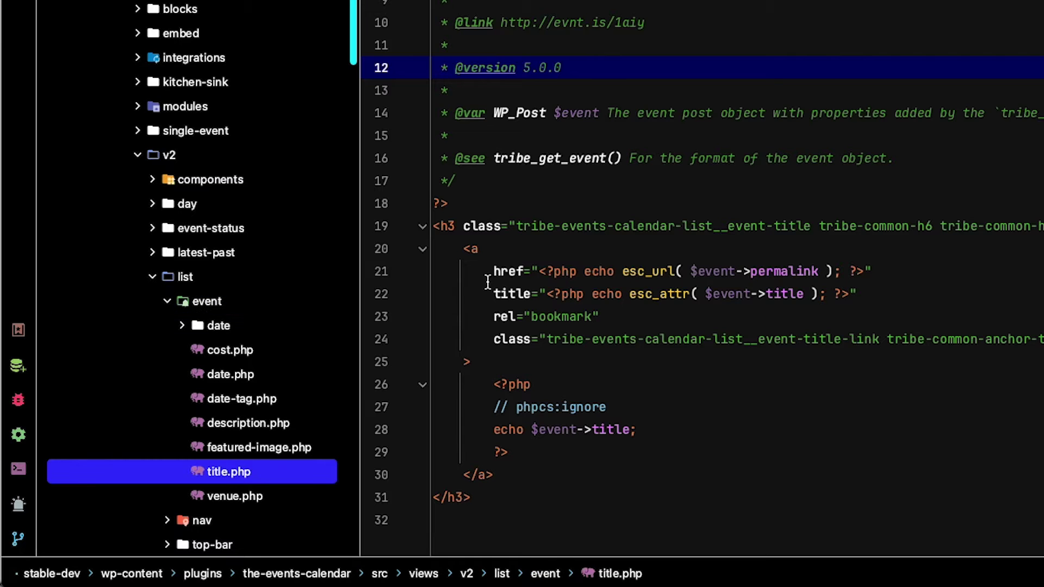
key("ctrl+a")
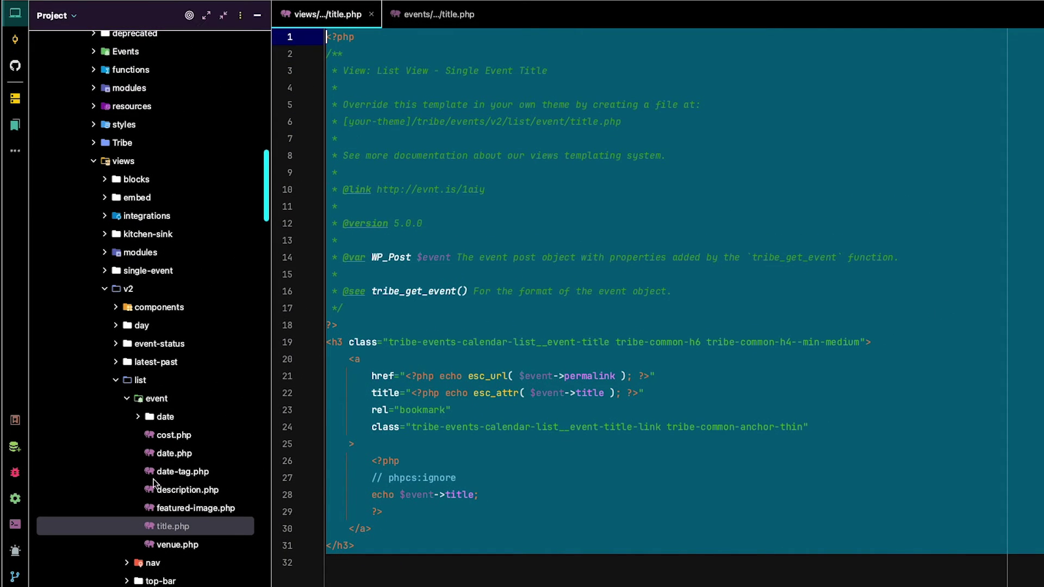
scroll(153, 482, "down", 3)
scroll(155, 483, "down", 2)
scroll(155, 483, "down", 8)
scroll(155, 483, "down", 3)
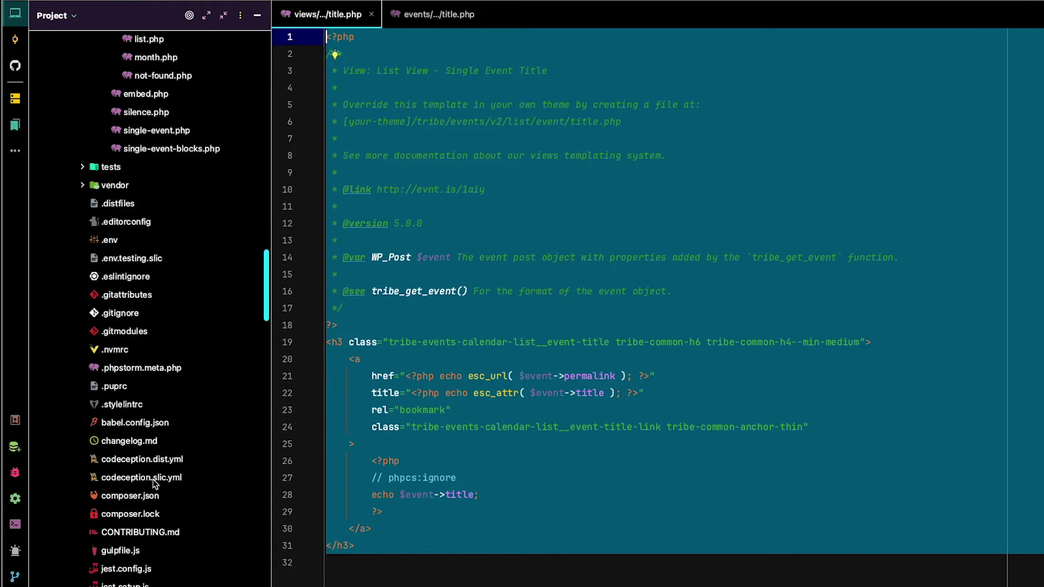
scroll(154, 484, "down", 2)
scroll(154, 484, "down", 5)
scroll(153, 483, "down", 5)
scroll(154, 483, "down", 5)
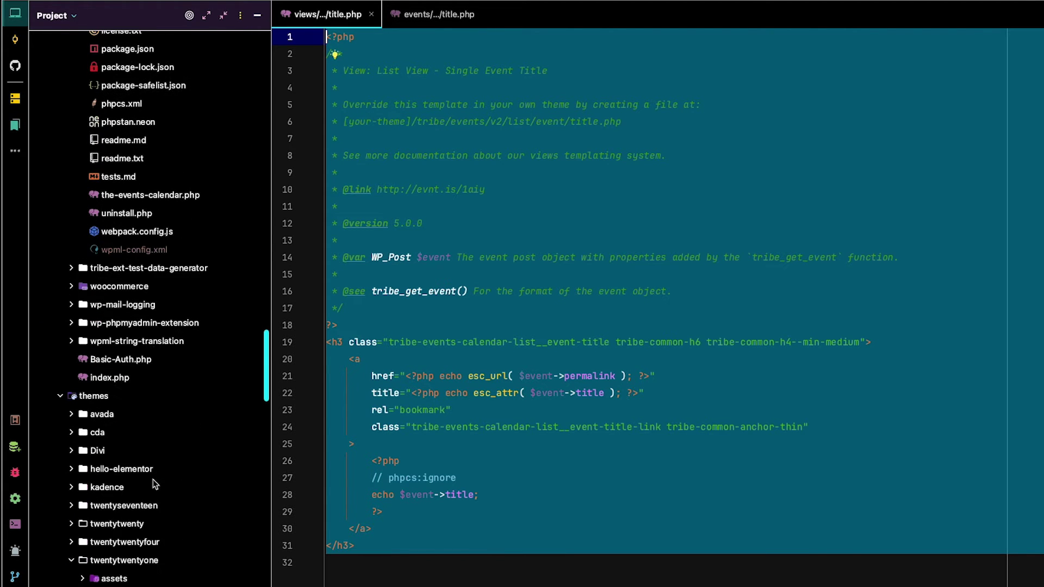
scroll(154, 484, "down", 5)
scroll(153, 484, "down", 3)
Step: Open the twentytwentyone theme's override file tribe/events/v2/list/event/title.php
left_click(111, 402)
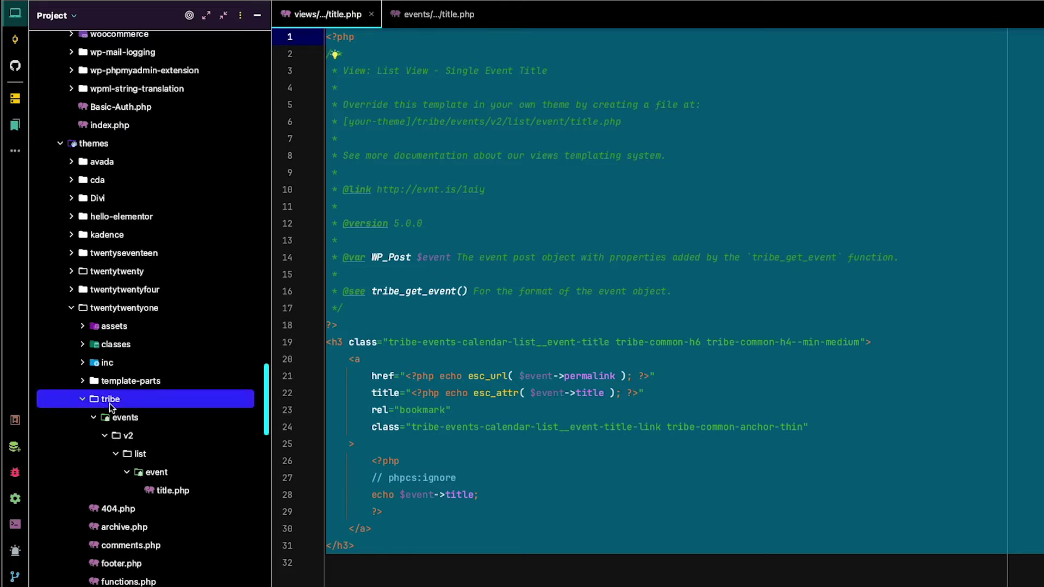
left_click(131, 434)
left_click(147, 455)
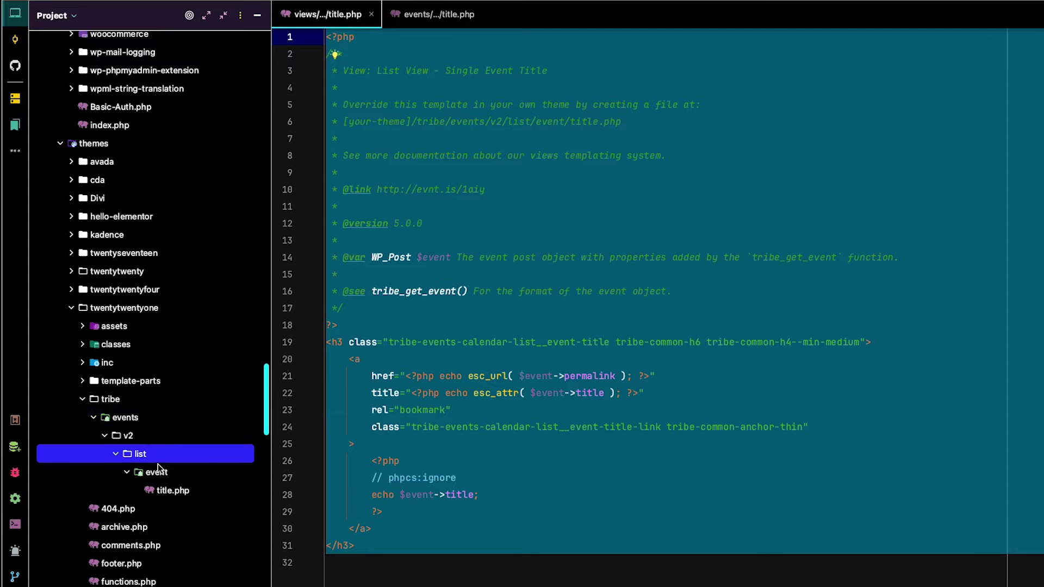
left_click(163, 473)
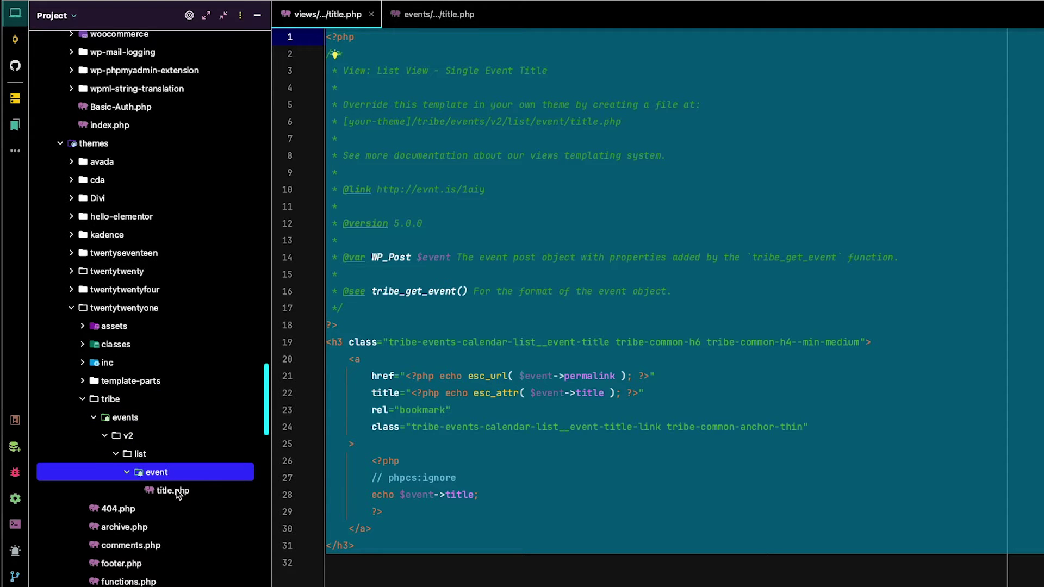
double_click(174, 491)
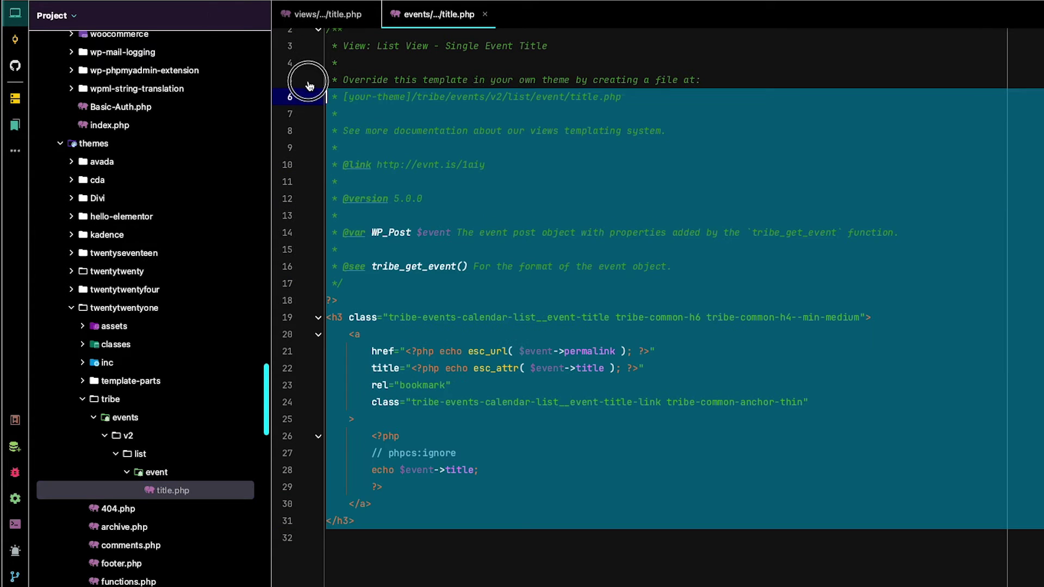
Step: Replace the override's title output block with code echoing the 'Artists' custom field
left_click_drag(385, 542, 326, 17)
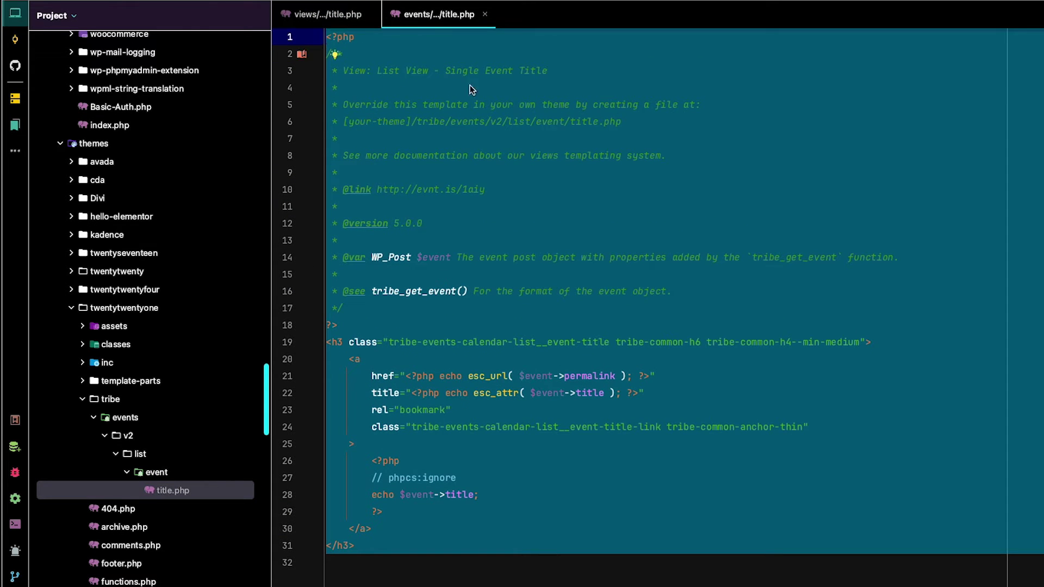
scroll(569, 275, "down", 1)
left_click(500, 485)
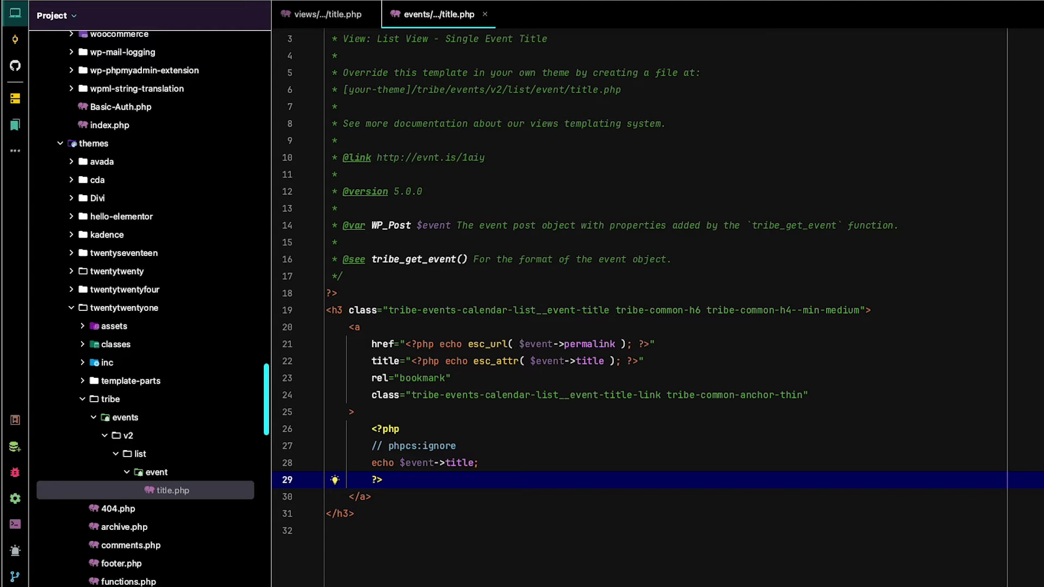
mouse_move(354, 514)
left_mouse_down()
mouse_move(356, 375)
mouse_move(328, 310)
left_mouse_up()
type("<h3 class=\"tribe-events-calendar-list__event-title tribe-common-h6 tribe-common-h4--min-medium\"> \t<a \t\thref=\"<?php echo esc_url( $event->permalink ); ?>\" \t\ttitle=\"<?php echo esc_attr( $event->title ); ?>\" \t\trel=\"bookmark\" \t\tclass=\"tribe-events-calendar-list__event-title-link tribe-common-anchor-thin\" \t> \t\t<?php \t\t// phpcs:ignore \t\techo $event->title;  \t\t// Fetch all custom fields and their values of the event. \t\t$fields = tribe_get_custom_fields( $event->ID );  \t\t// If there is an \"Artist\", print it. \t\tif ( ! empty( $fields[ 'Artists' ] ) ) : \t\t\techo esc_html( $fields[ 'Artists' ] ); \t\tendif; \t\t?> \t</a> </h3>")
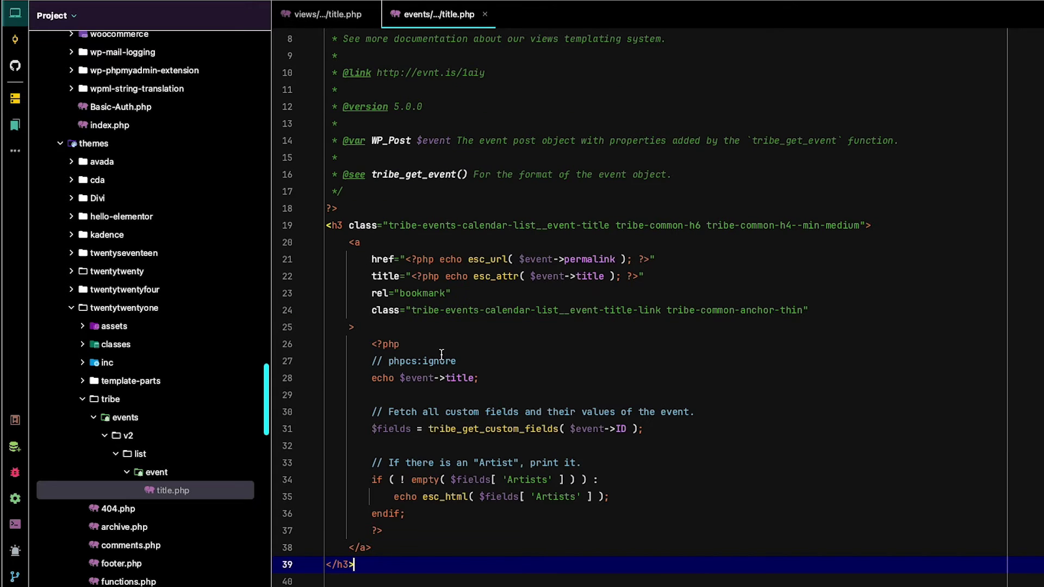
scroll(505, 301, "down", 2)
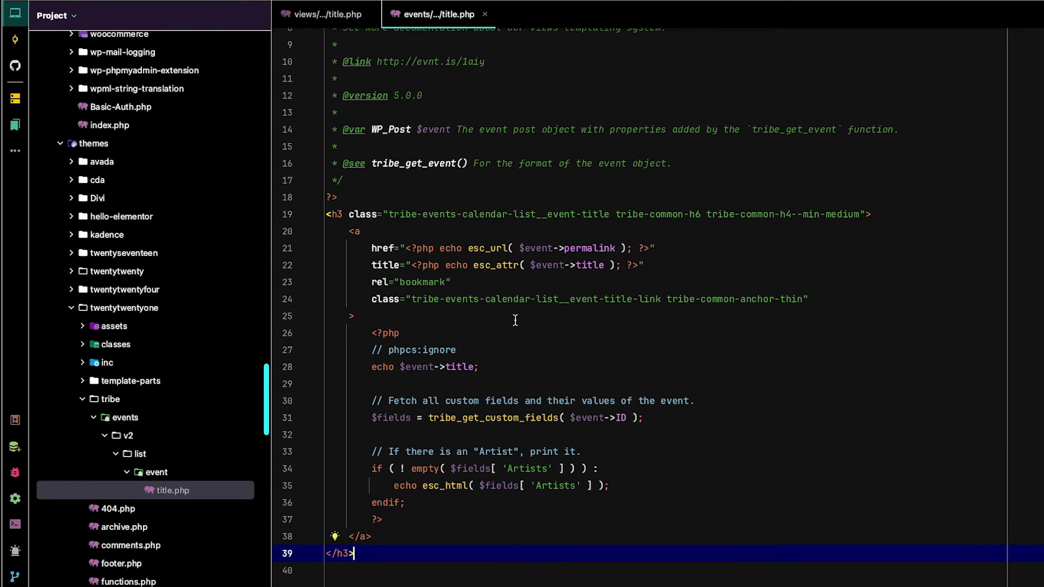
scroll(559, 342, "down", 1)
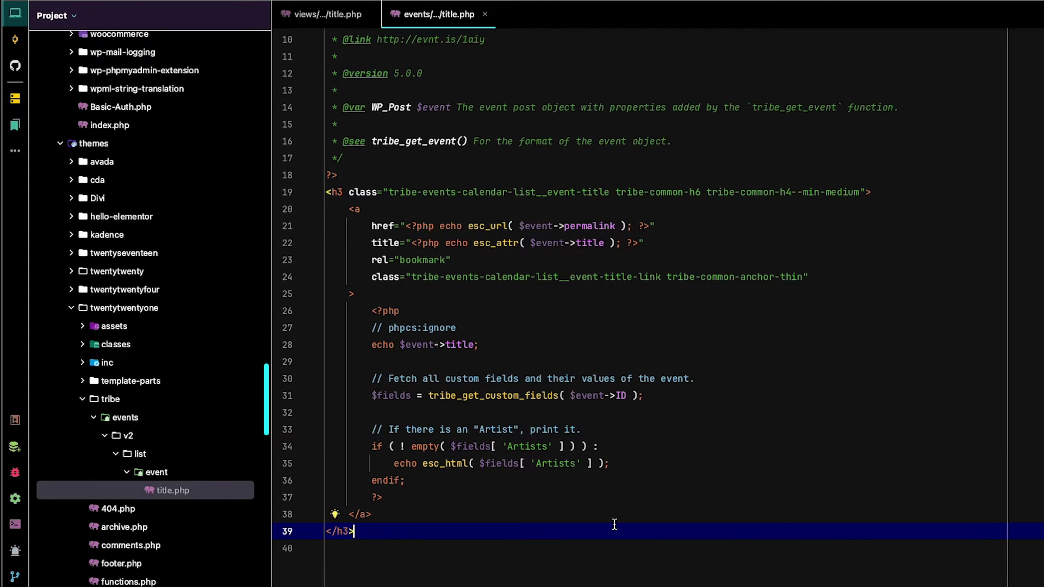
Step: Check the 'Artists' field name in the pasted code, then reload the events list
left_click(526, 497)
left_click(474, 447)
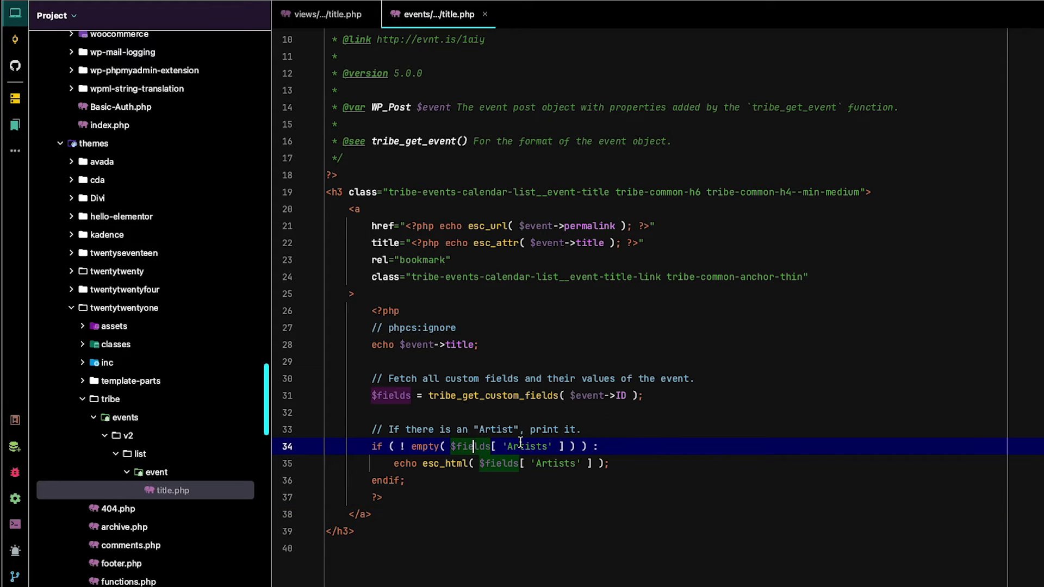
double_click(530, 446)
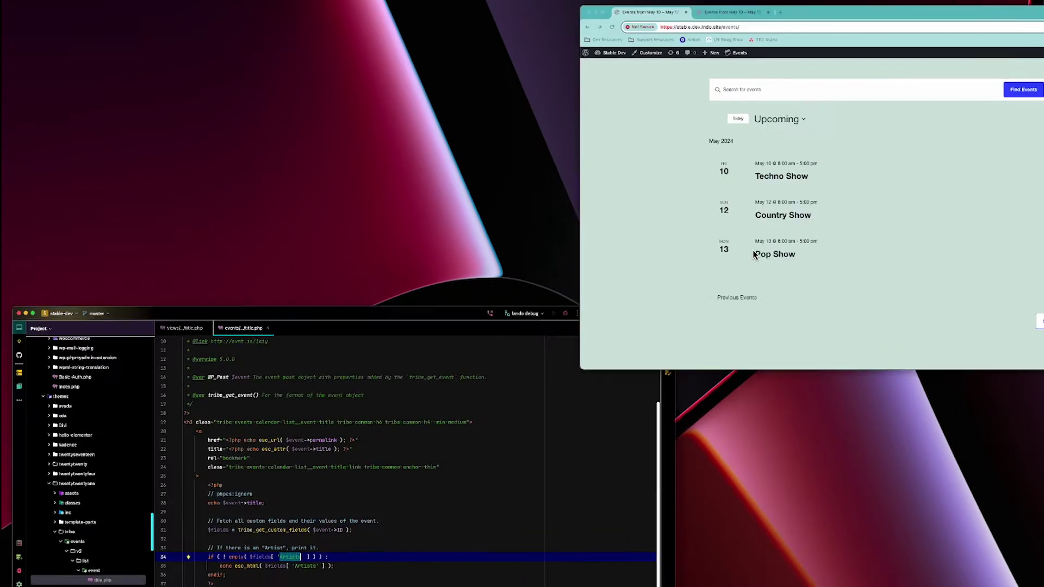
left_click(687, 252)
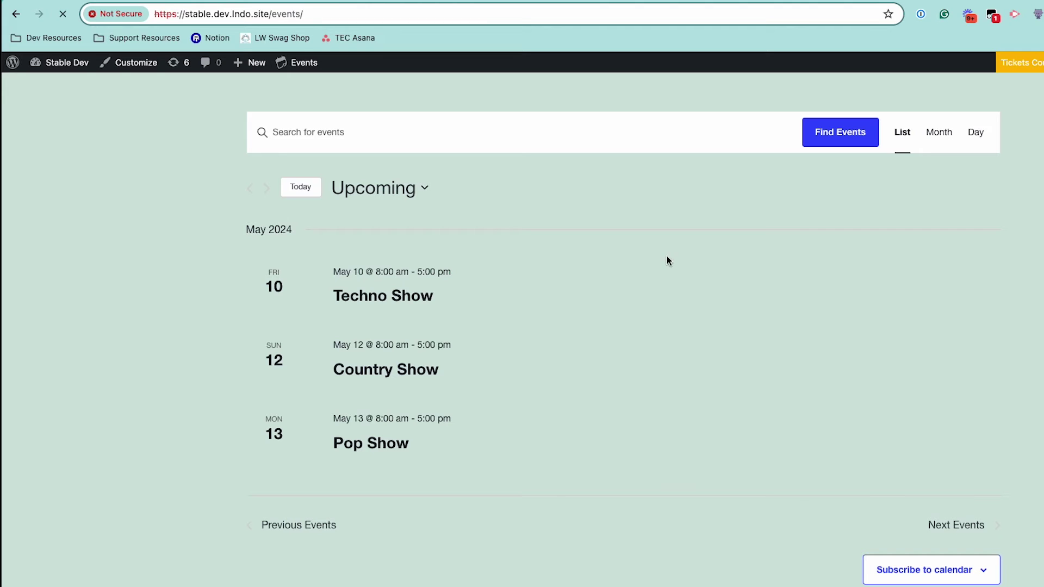
Step: Highlight 'DJ Snake' appended after the Techno Show title to verify the artist output
left_click_drag(510, 298, 433, 295)
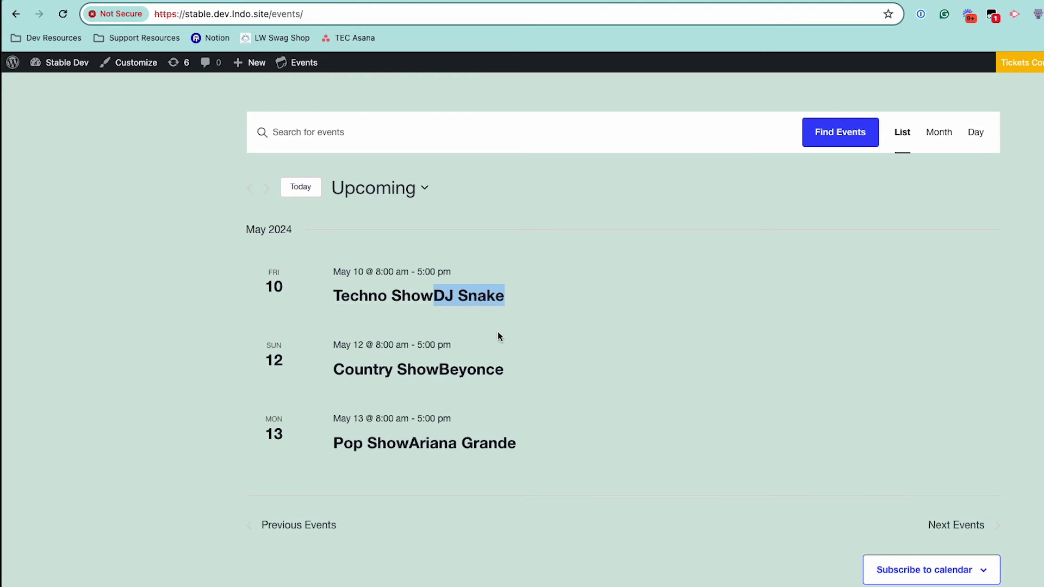
left_click(528, 300)
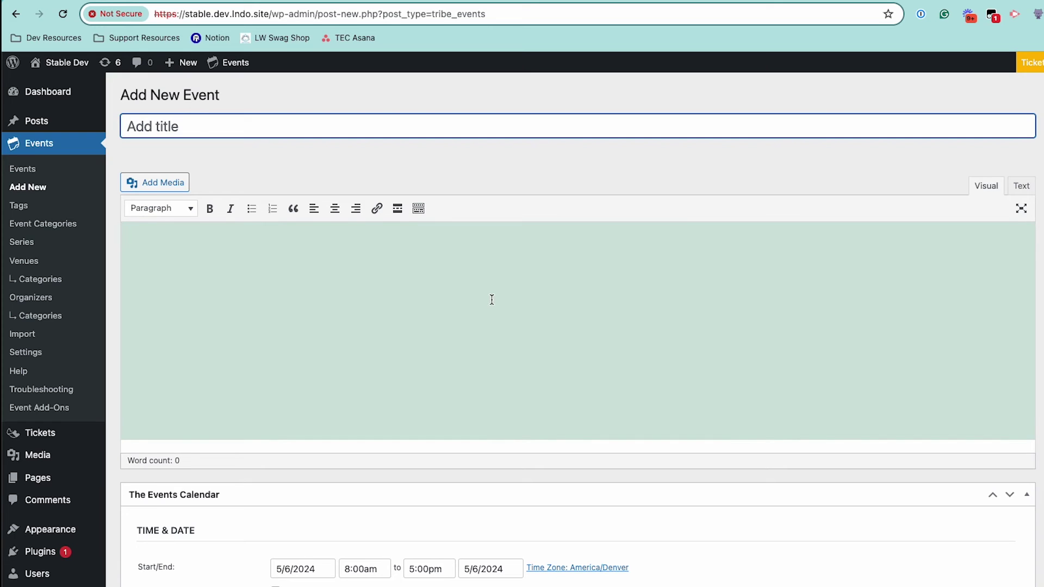
type("Classical")
type(" Show")
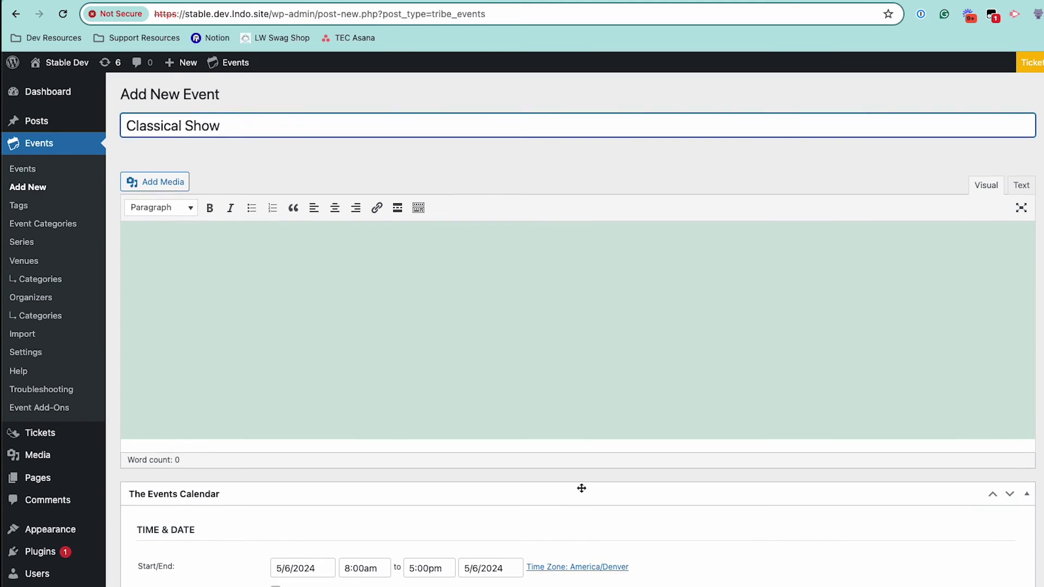
scroll(580, 487, "down", 3)
Step: Date the Classical Show event May 9, enter Bach as its artist, and publish it
left_click(288, 302)
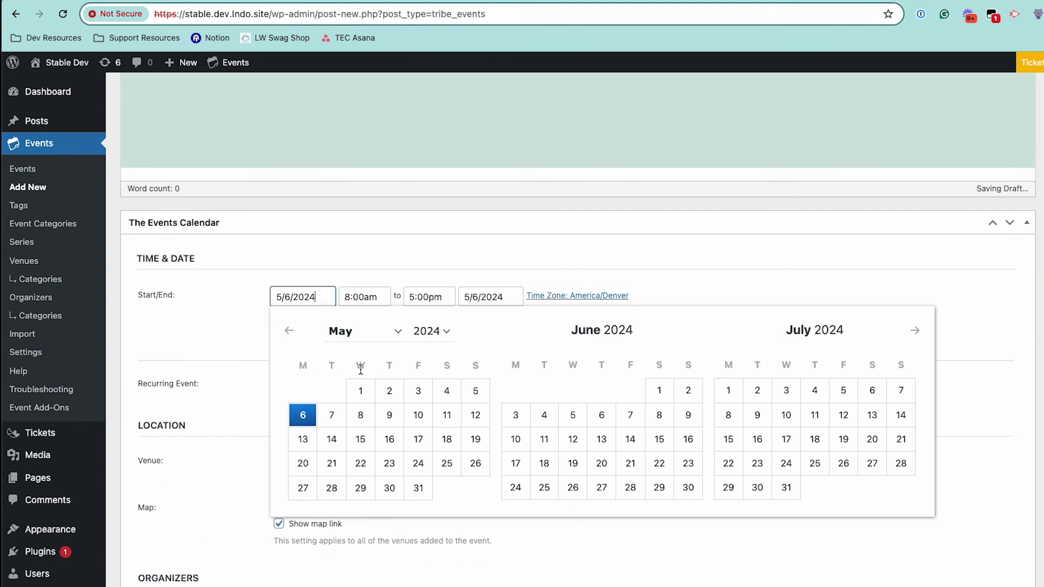
left_click(396, 412)
scroll(396, 412, "down", 5)
scroll(392, 415, "down", 2)
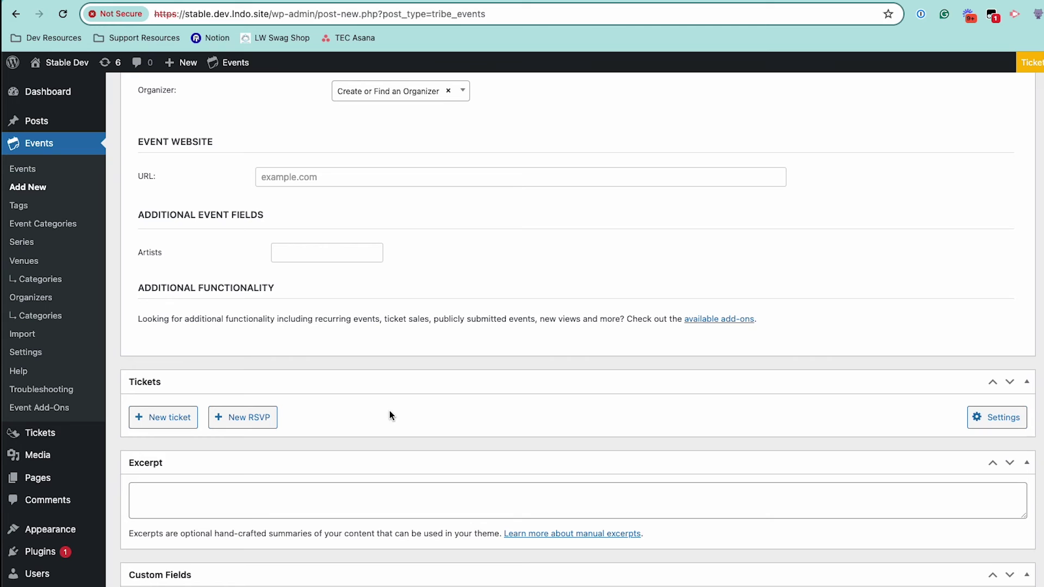
left_click(287, 280)
type("Beeto")
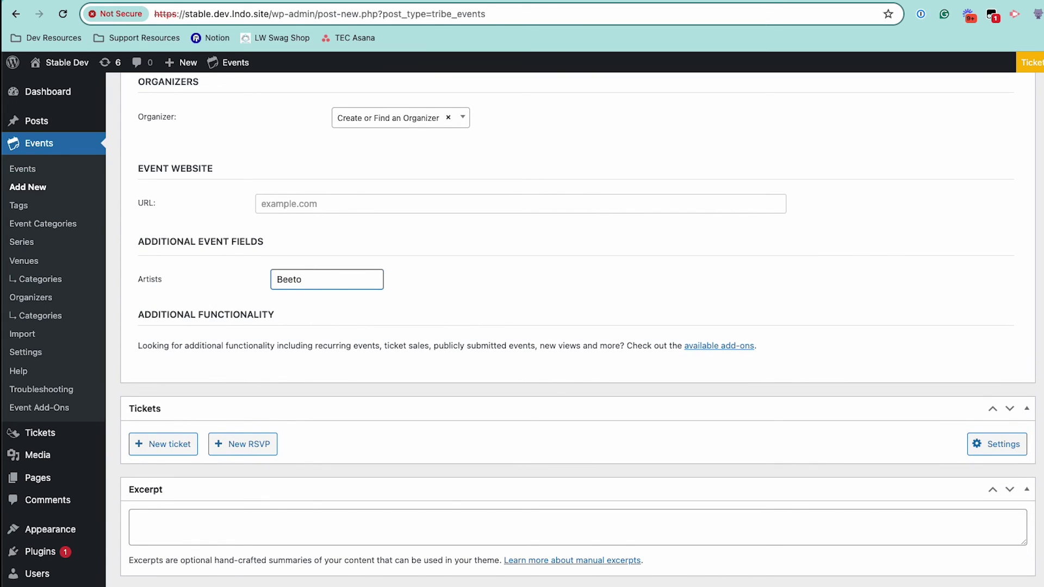
type("ven")
key("BackSpace")
key("BackSpace")
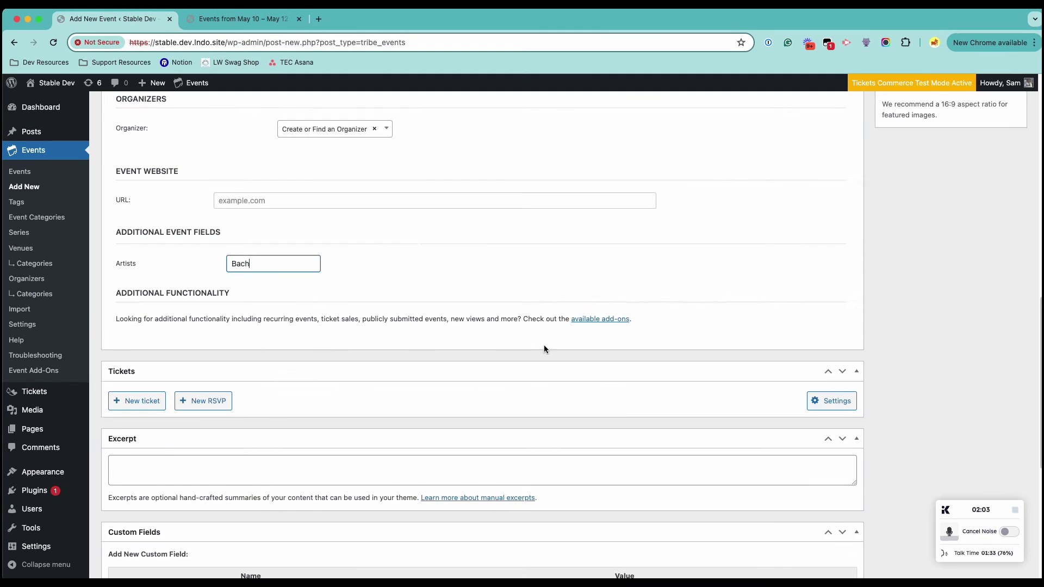
scroll(546, 347, "up", 5)
scroll(571, 335, "up", 5)
left_click(993, 251)
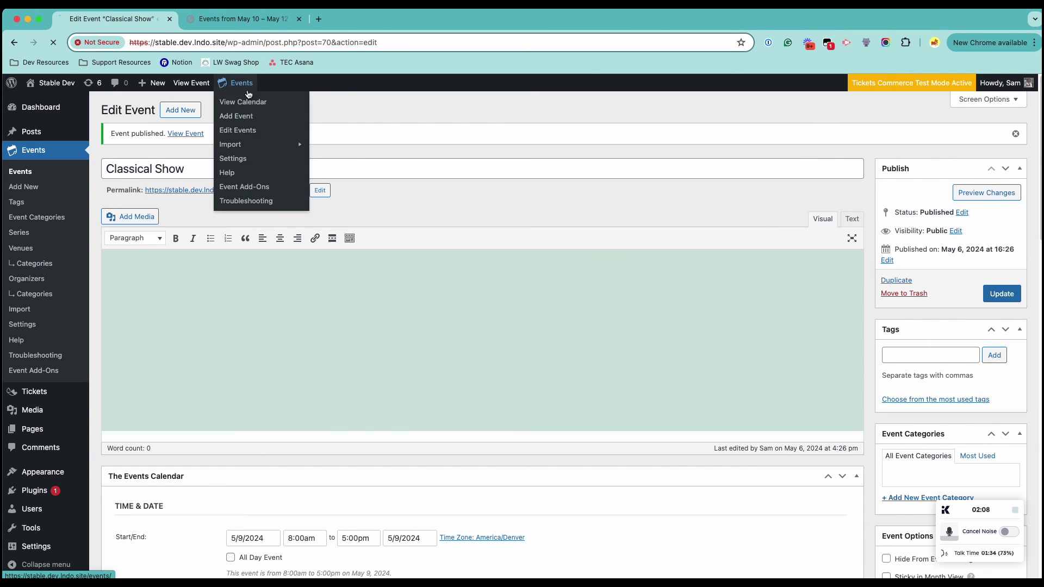
Step: Open the front-end events list and highlight 'Bach' after the Classical Show title
left_click(248, 94)
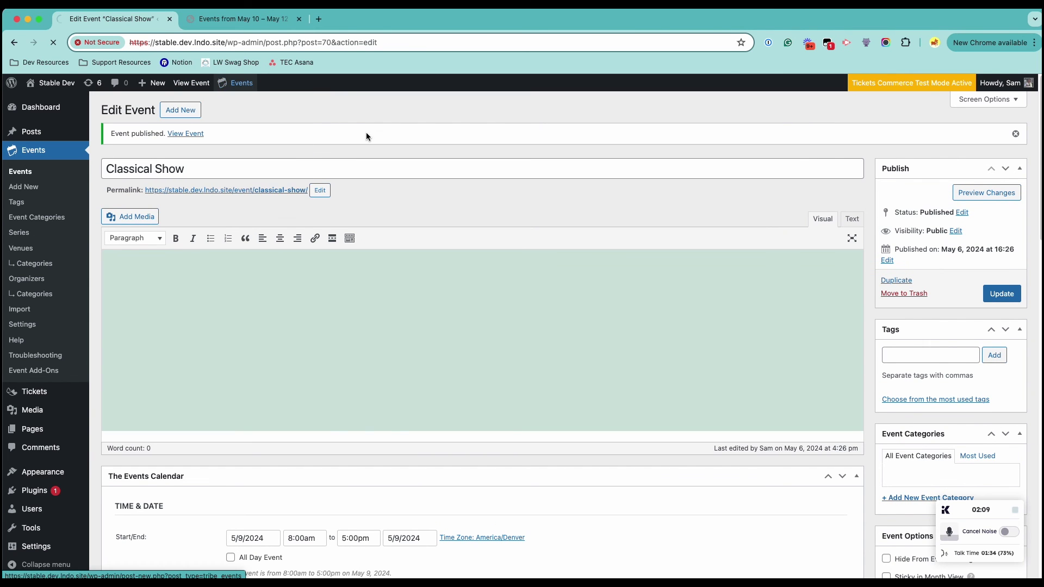
scroll(402, 249, "down", 2)
scroll(413, 311, "down", 1)
left_click_drag(412, 312, 373, 312)
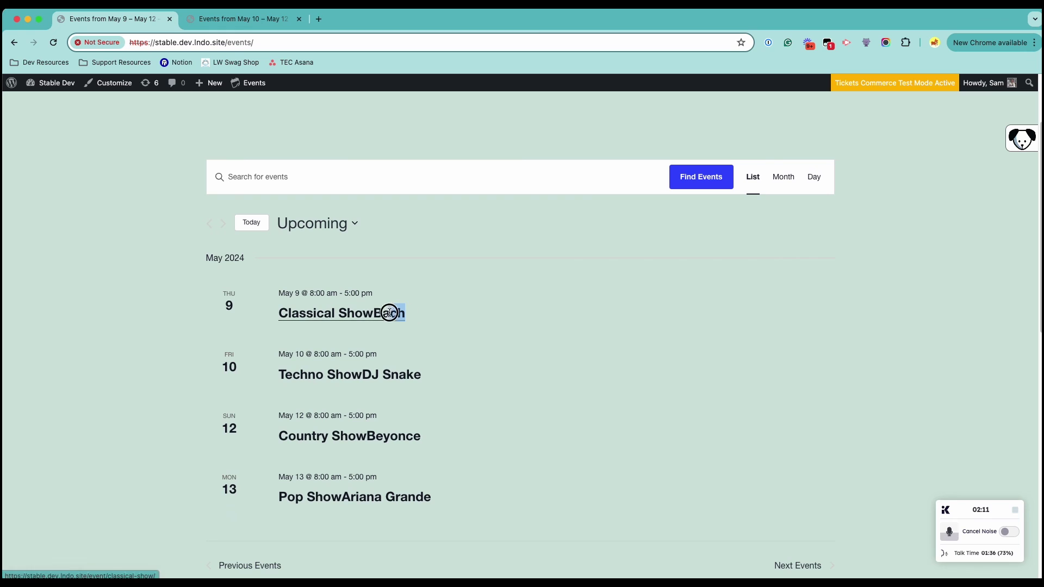